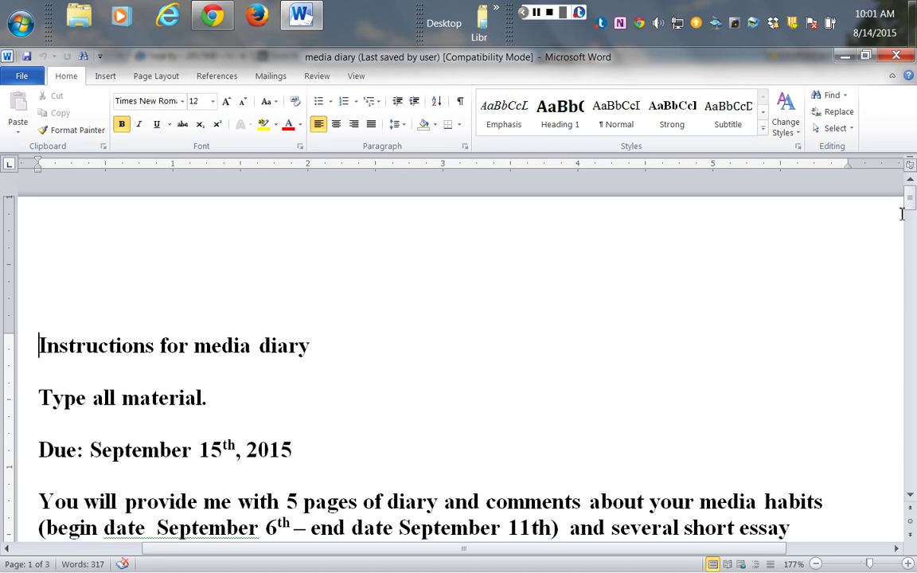
- Scroll down to the Daily exposure table with its Date, Medium, Source, Length and Program name columns
drag(910, 199, 913, 207)
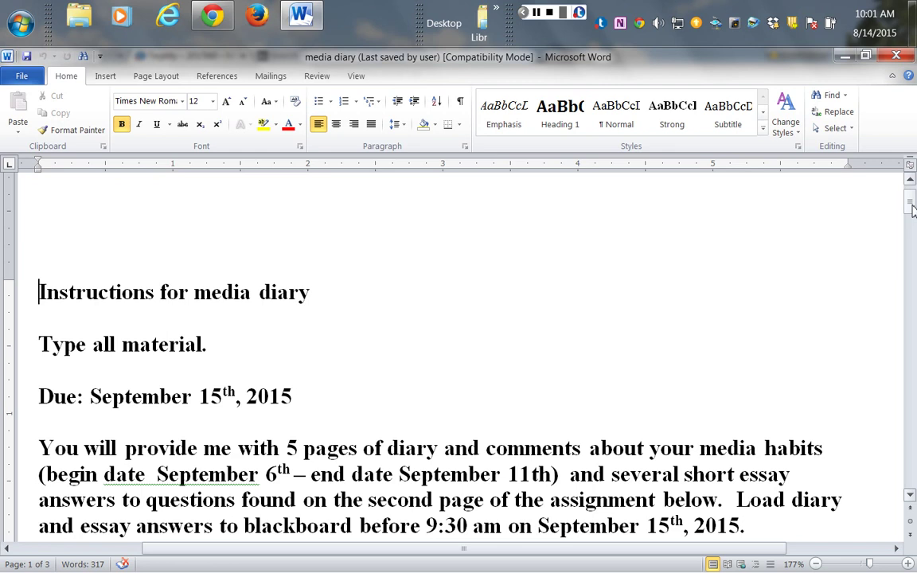
drag(912, 209, 915, 234)
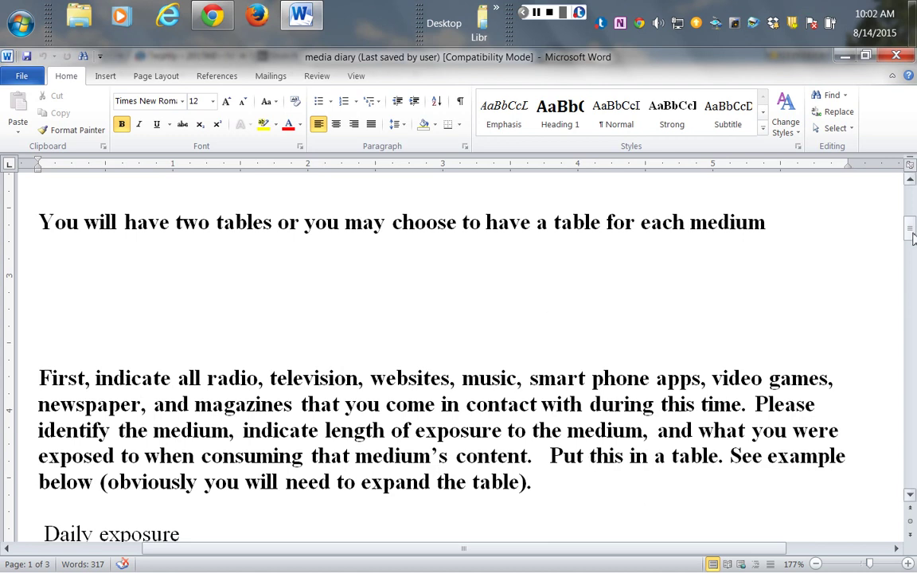
drag(909, 225, 914, 255)
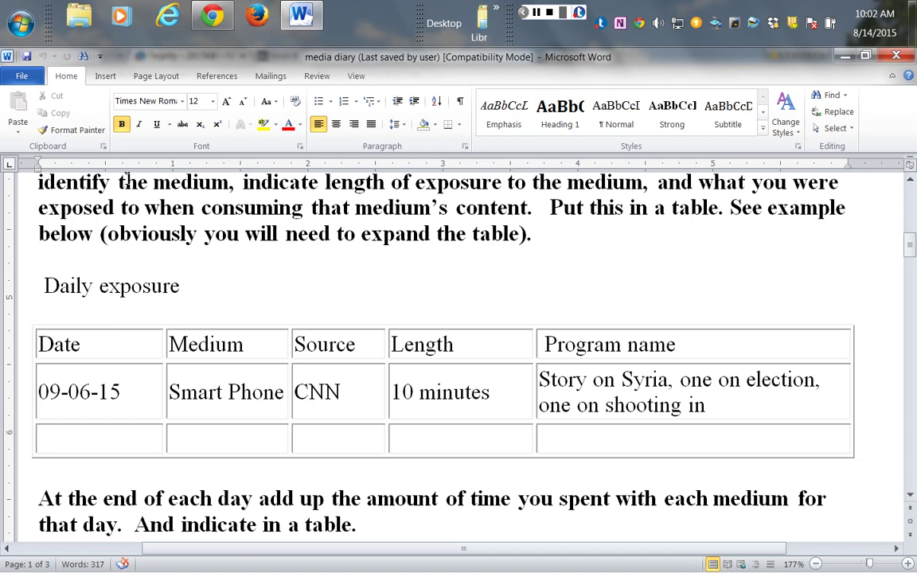
- Create a new blank Word document
click(23, 77)
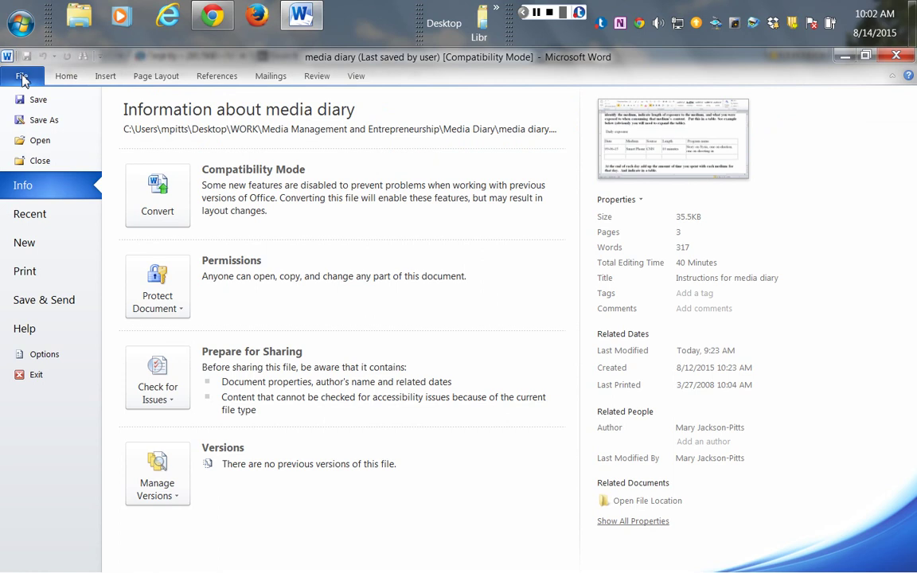
click(30, 250)
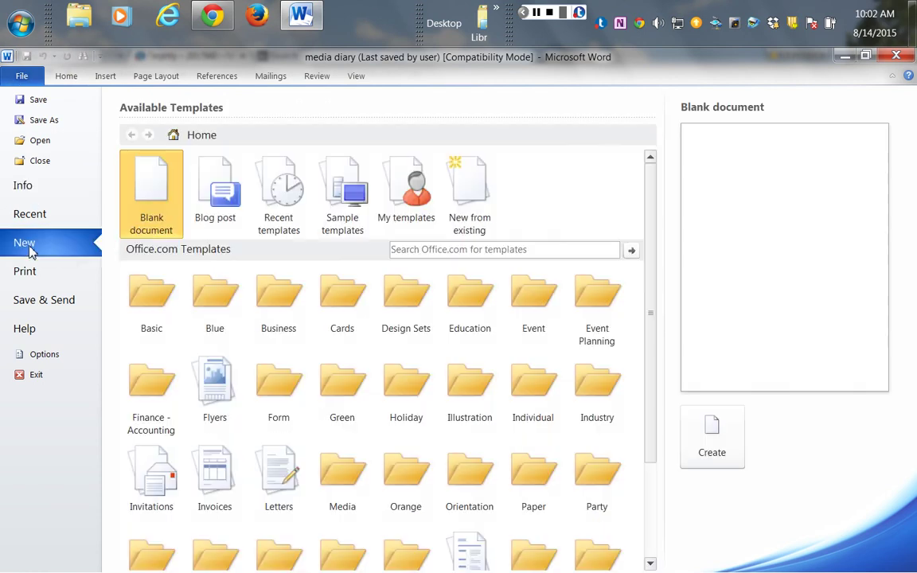
click(717, 459)
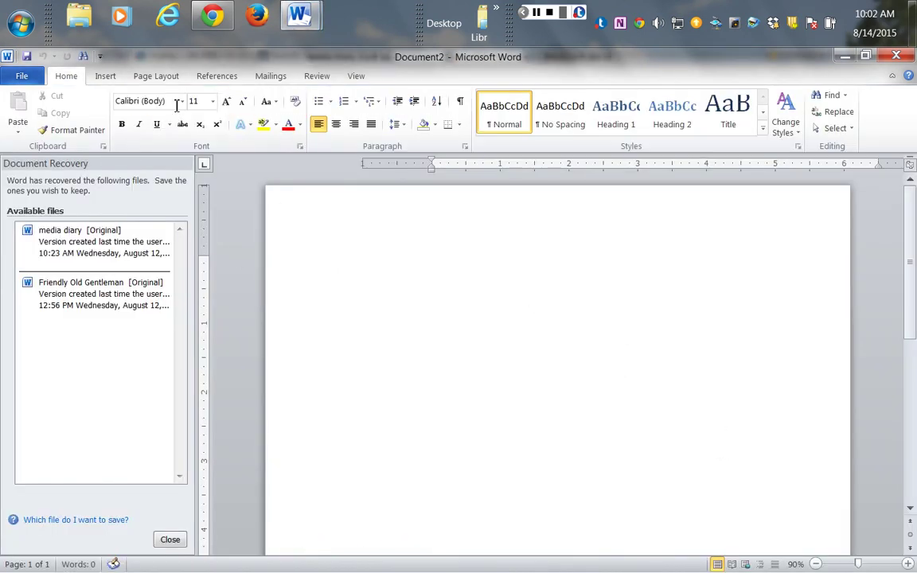
- Insert a 5-column, 50-row table, then return to the media diary document
click(105, 76)
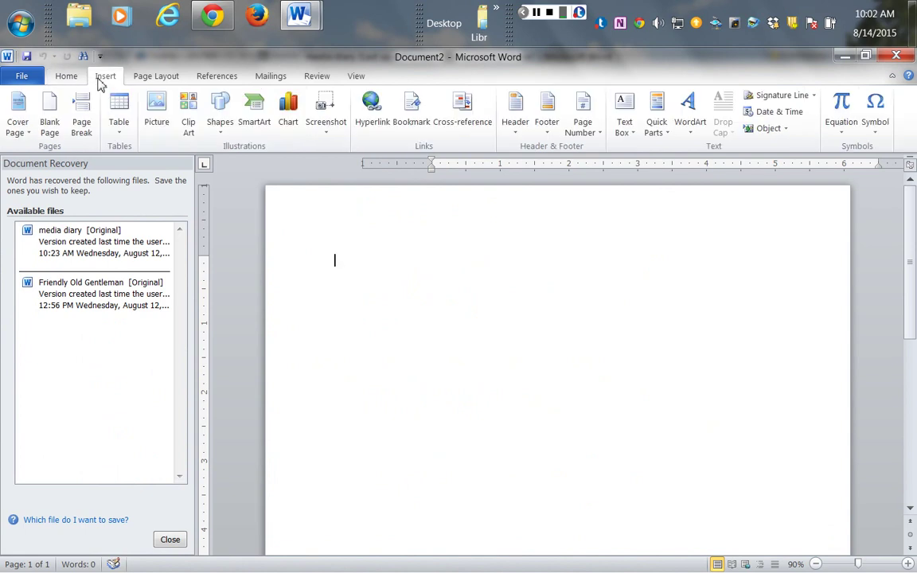
click(119, 125)
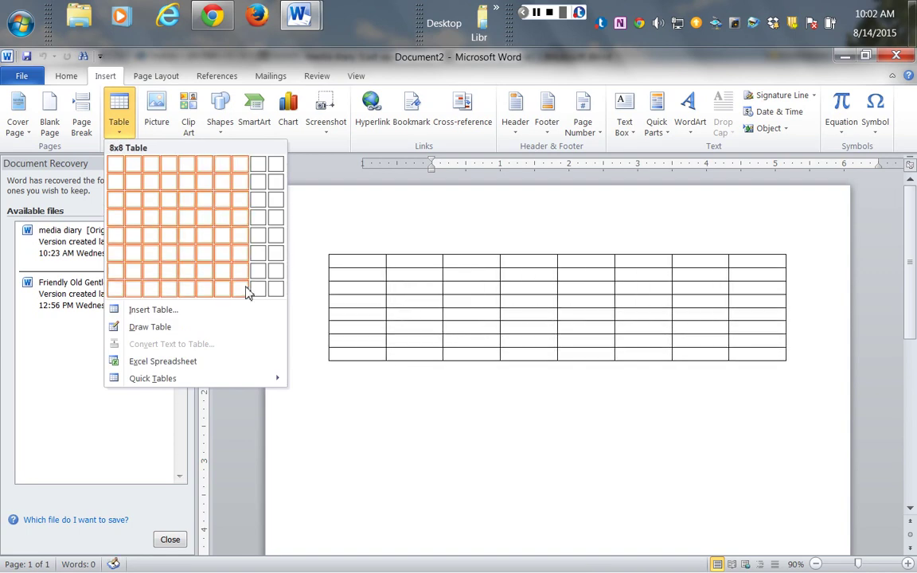
click(141, 314)
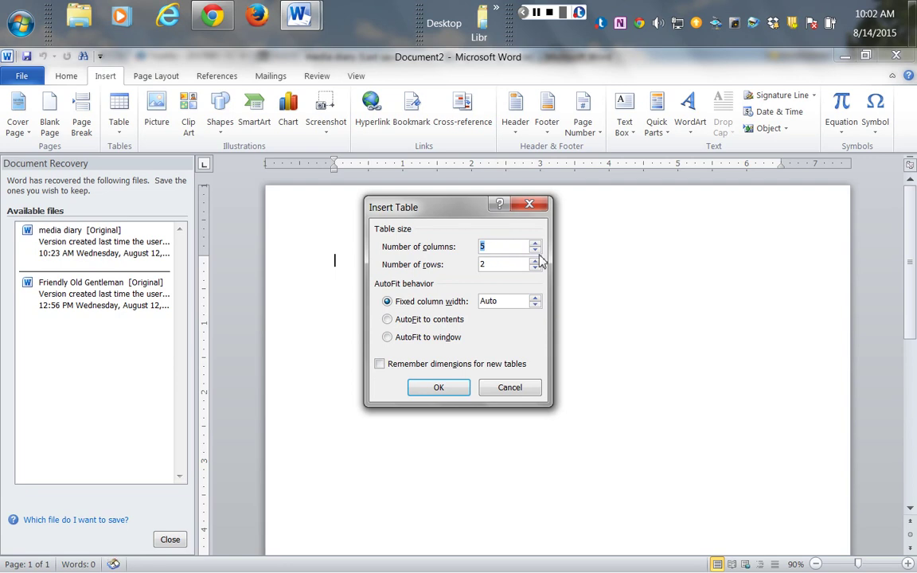
key(Tab)
text(50)
click(428, 387)
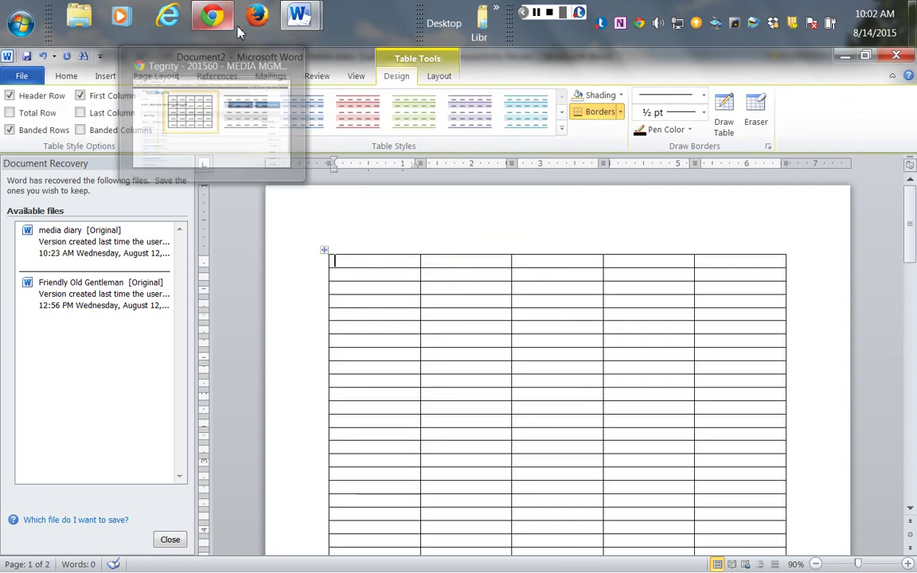
mouse_move(297, 43)
click(211, 132)
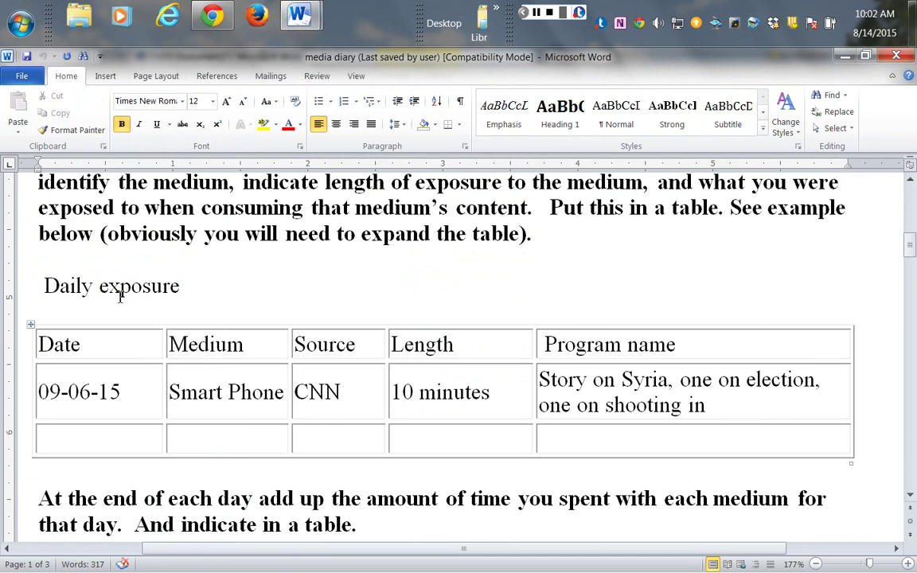
click(130, 406)
- Enter the date 9-06-15 in row three's Date cell
click(77, 442)
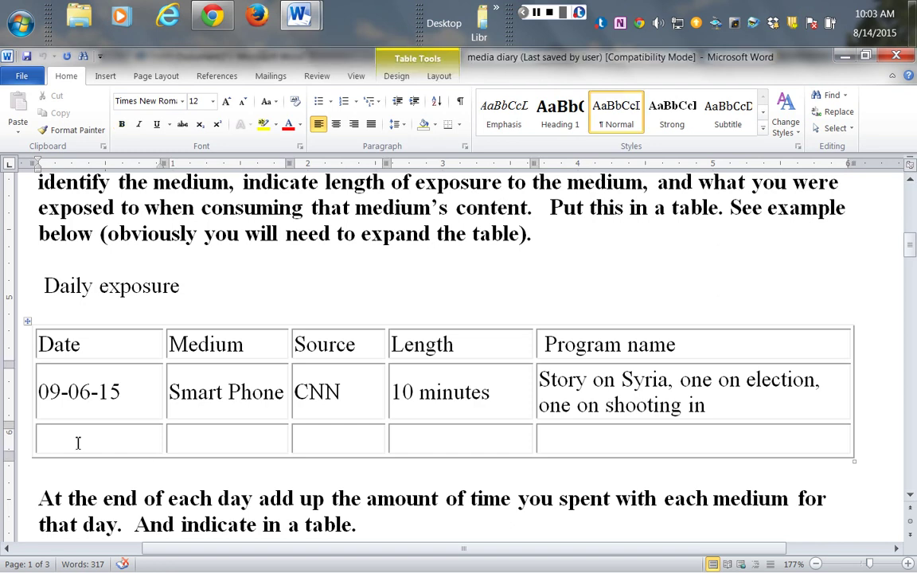
text(9-0)
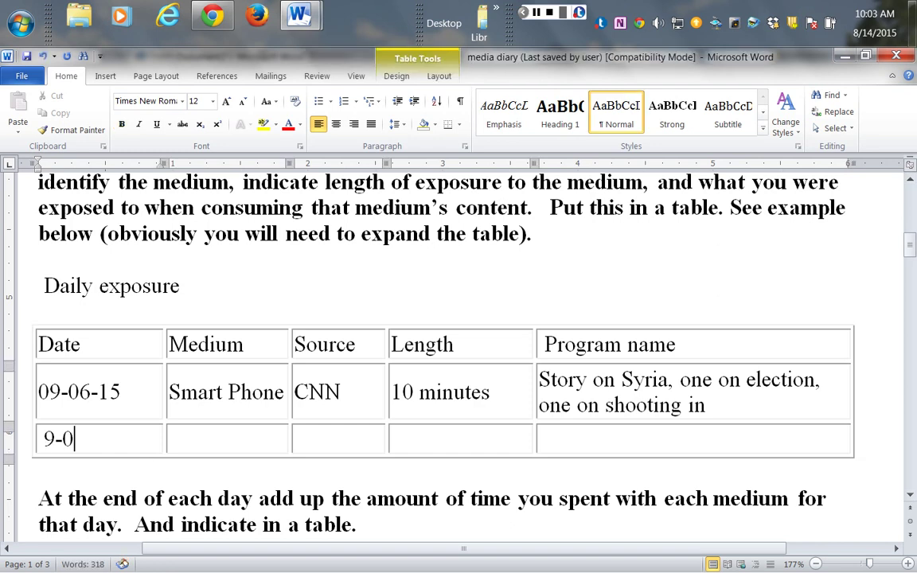
text(6-0)
key(Tab)
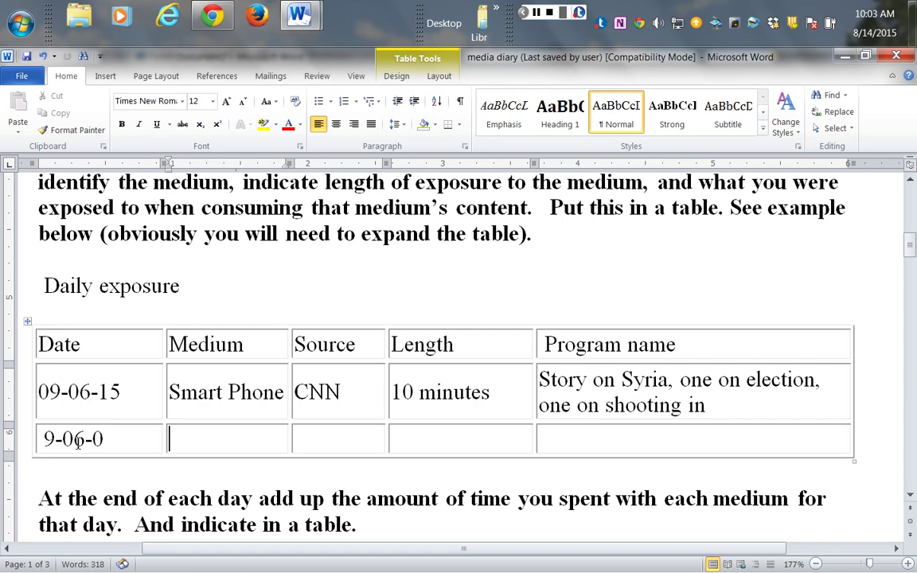
click(128, 441)
key(BackSpace)
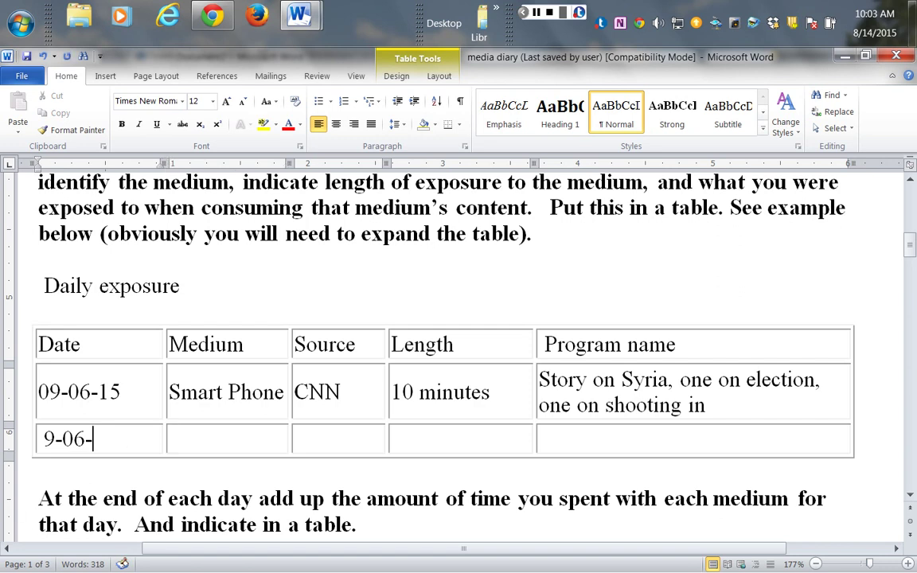
text(15)
- Fill in the row's Medium, Source, Length and Program name: TV, ABC, 55 minutes, Kelly and Michael
click(187, 440)
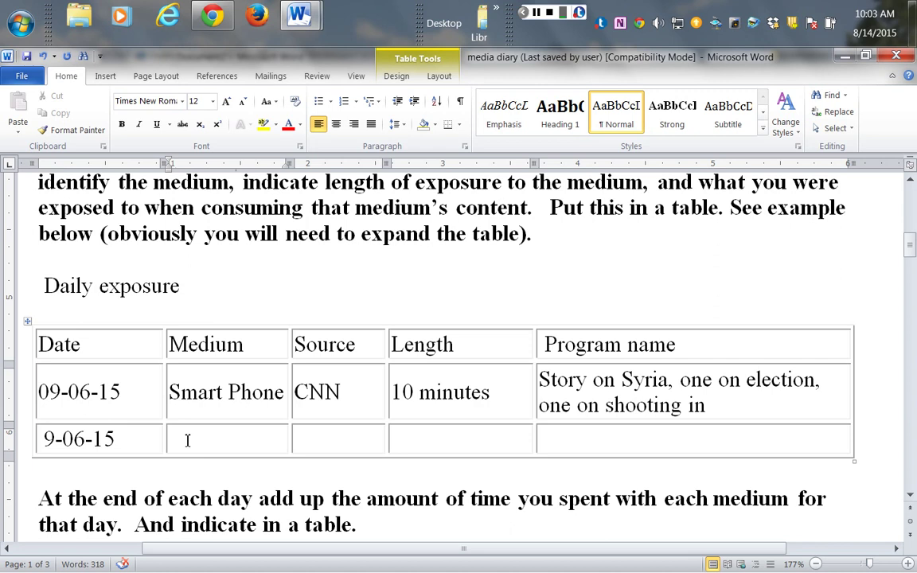
text(TV)
click(306, 439)
text(ABC)
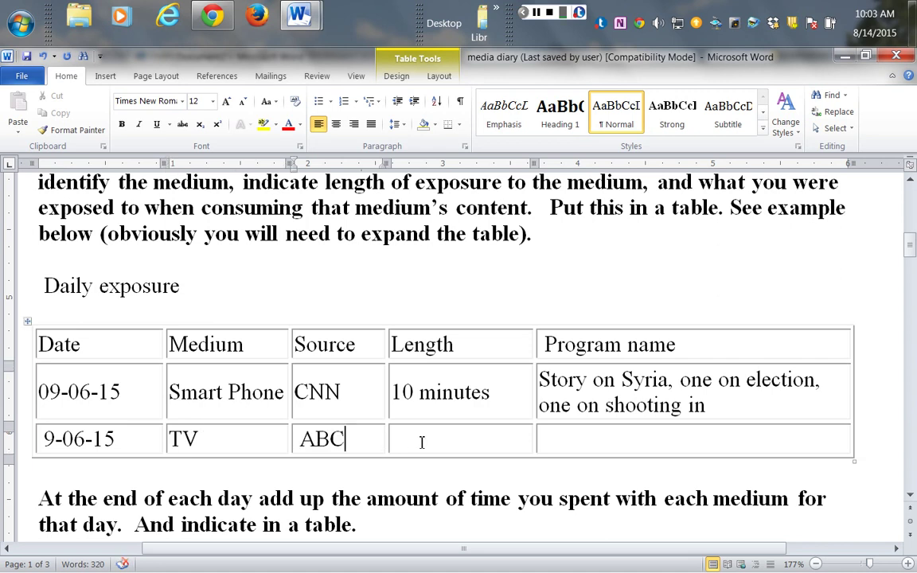
click(419, 442)
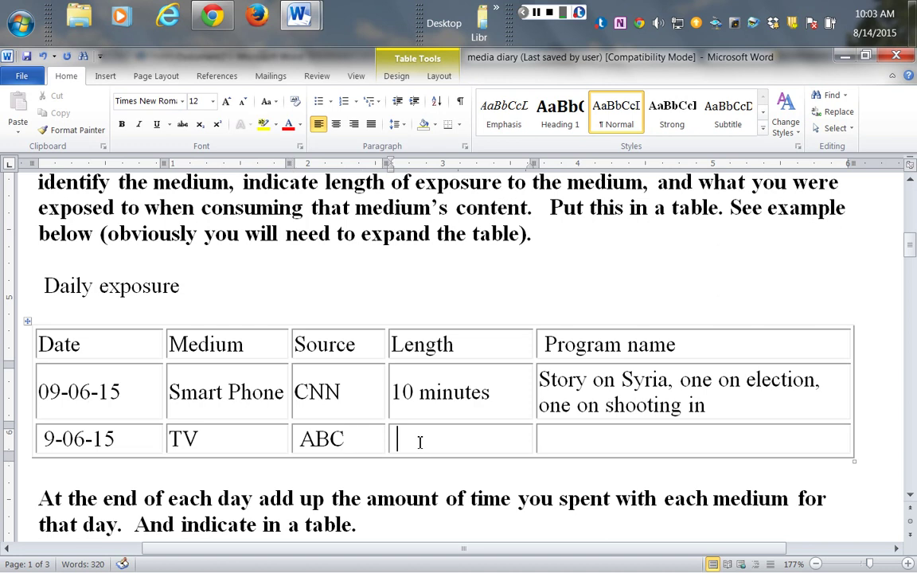
text(5)
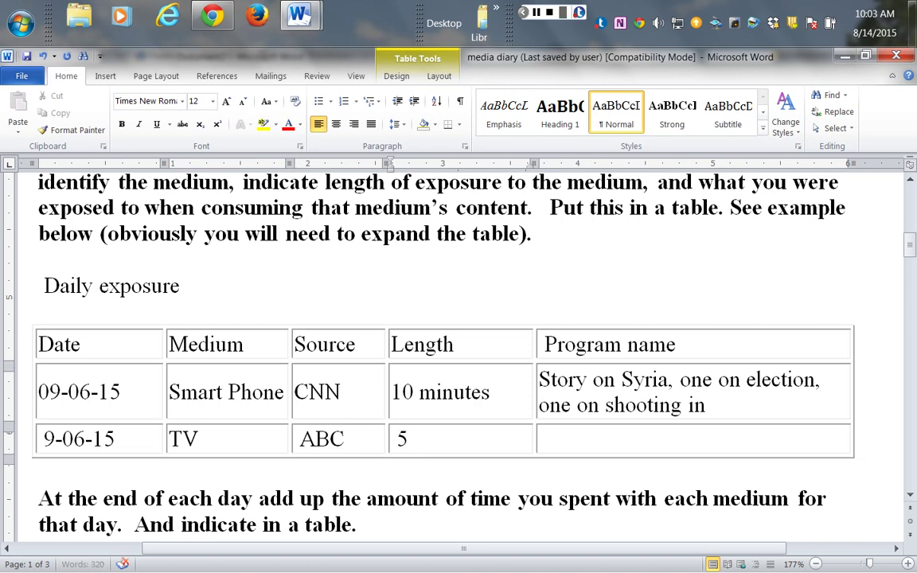
text(5 minutes)
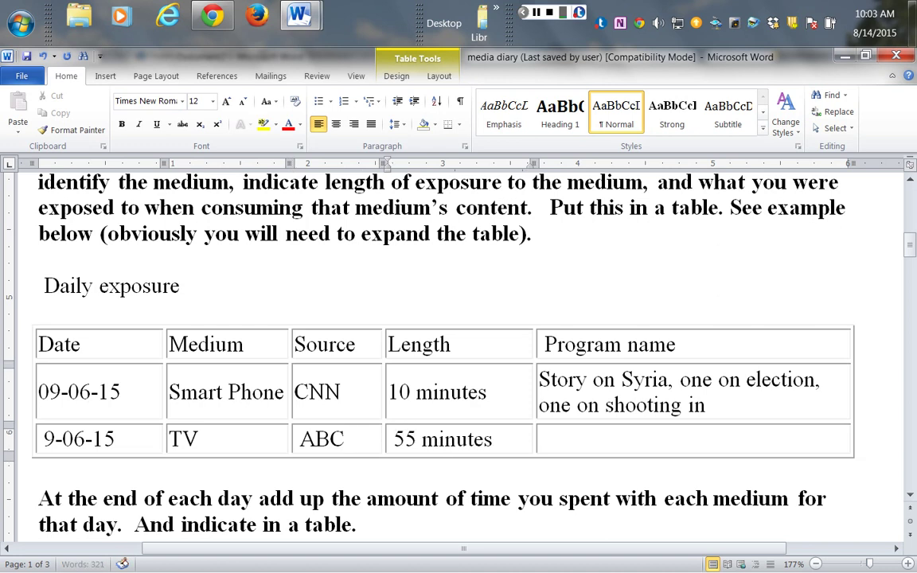
click(548, 439)
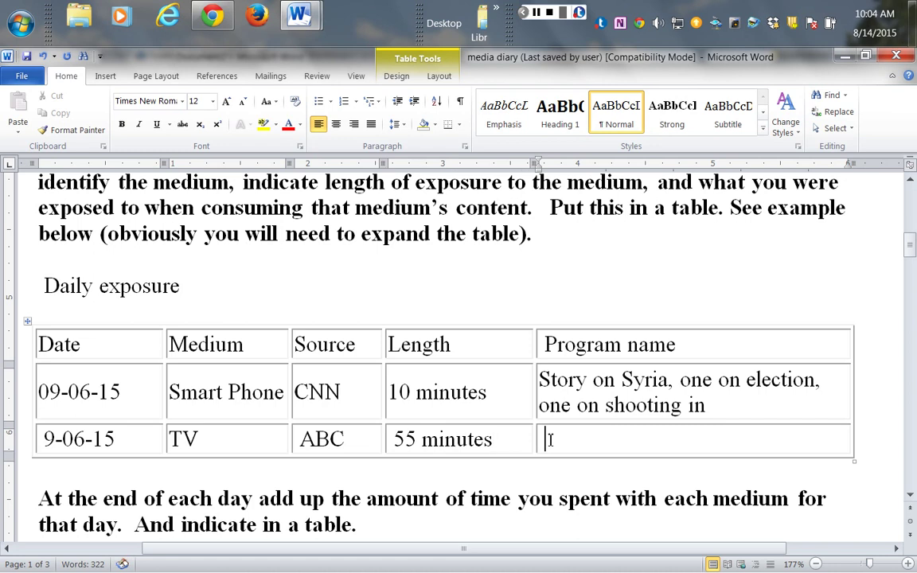
text(Kel)
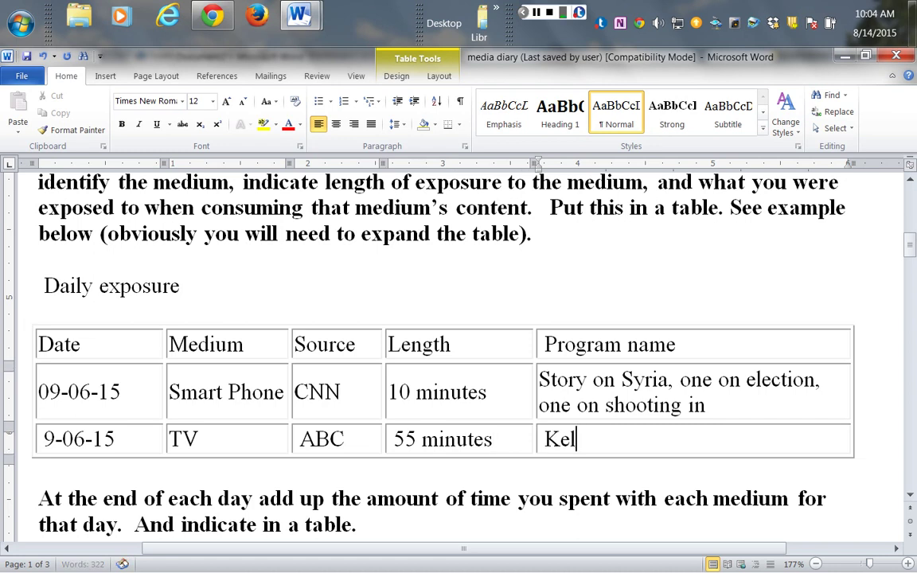
text(ly and Michael)
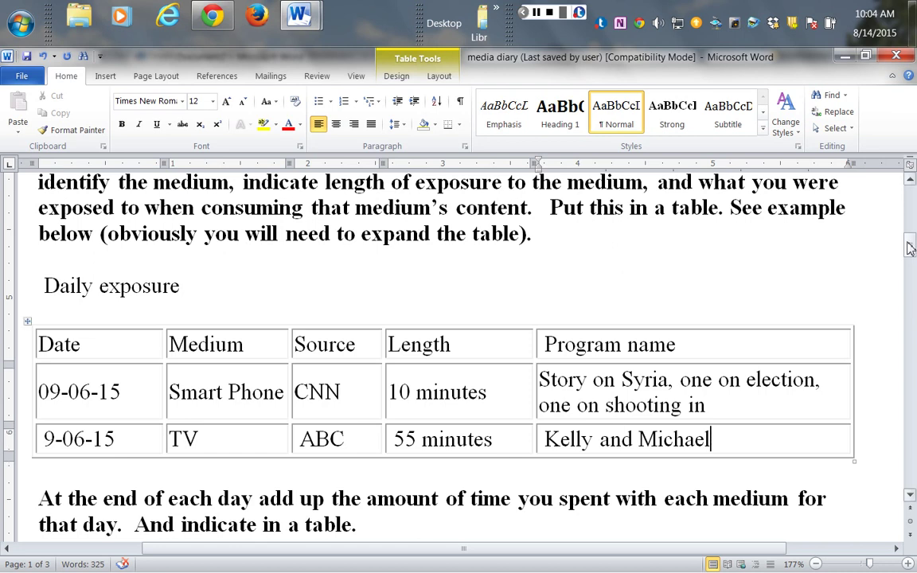
drag(910, 248, 911, 251)
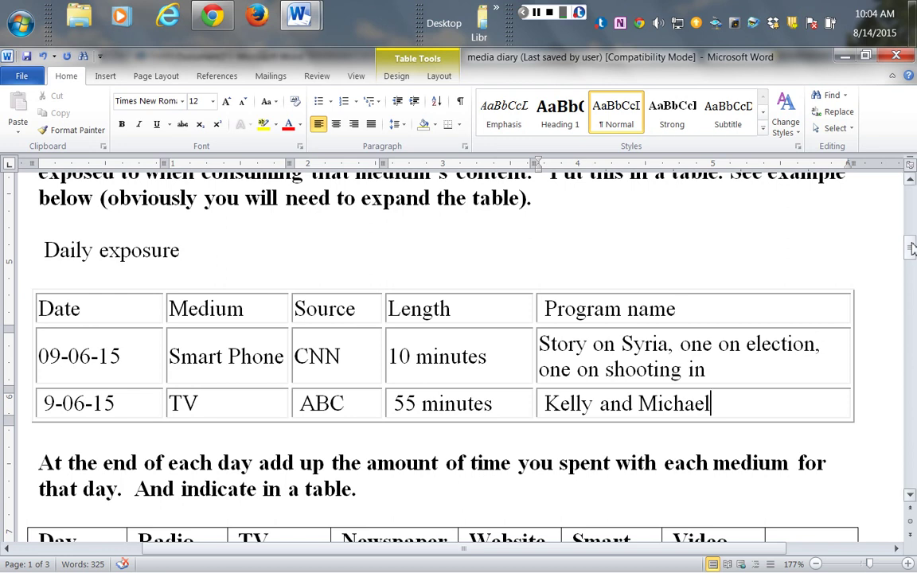
- Replace 30 with 55 in the TV cell of the 9-06-15 totals row
drag(912, 249, 913, 267)
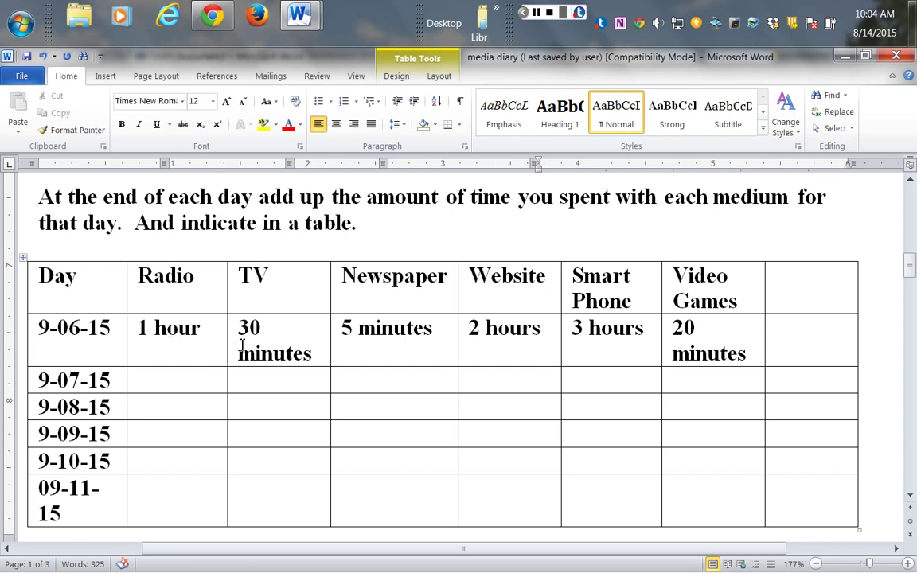
drag(240, 328, 259, 329)
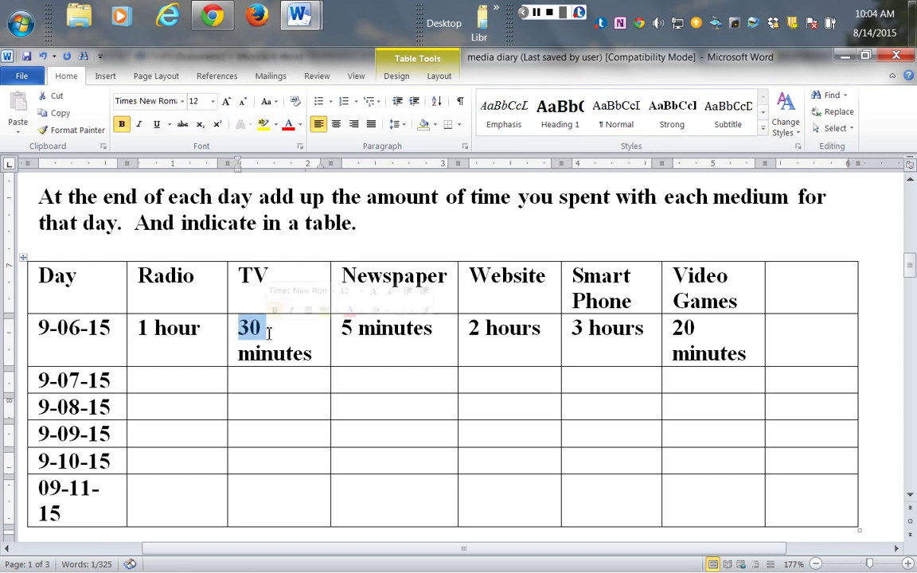
text(55)
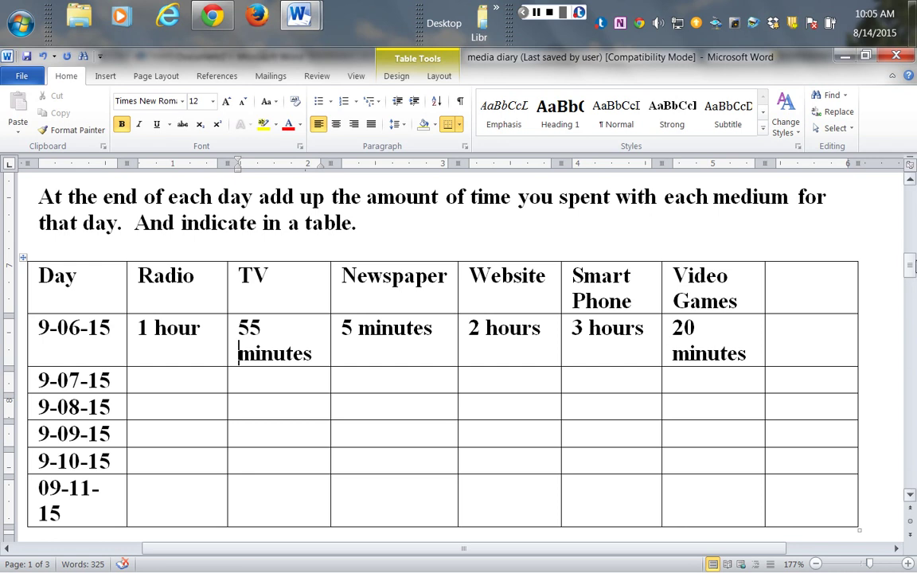
drag(910, 266, 911, 274)
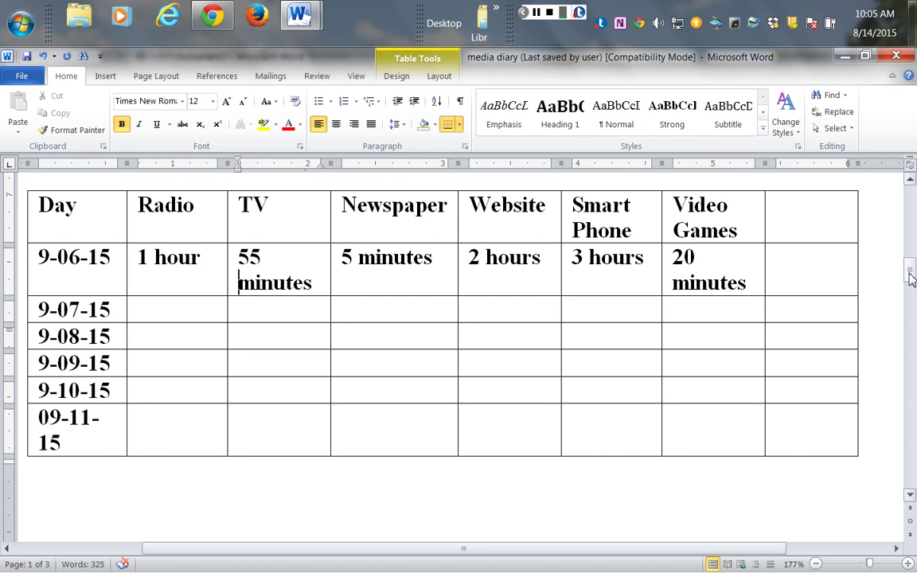
drag(911, 278, 913, 316)
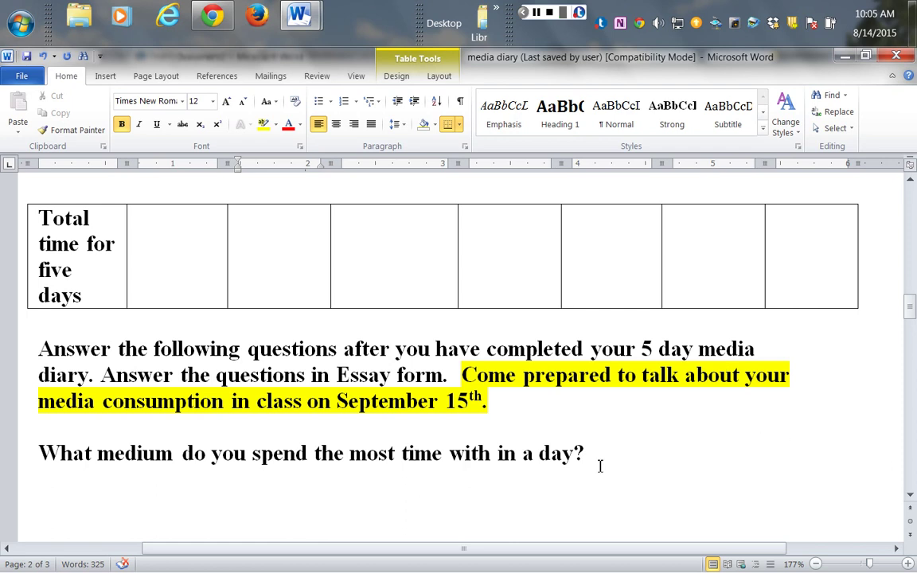
click(911, 495)
click(910, 497)
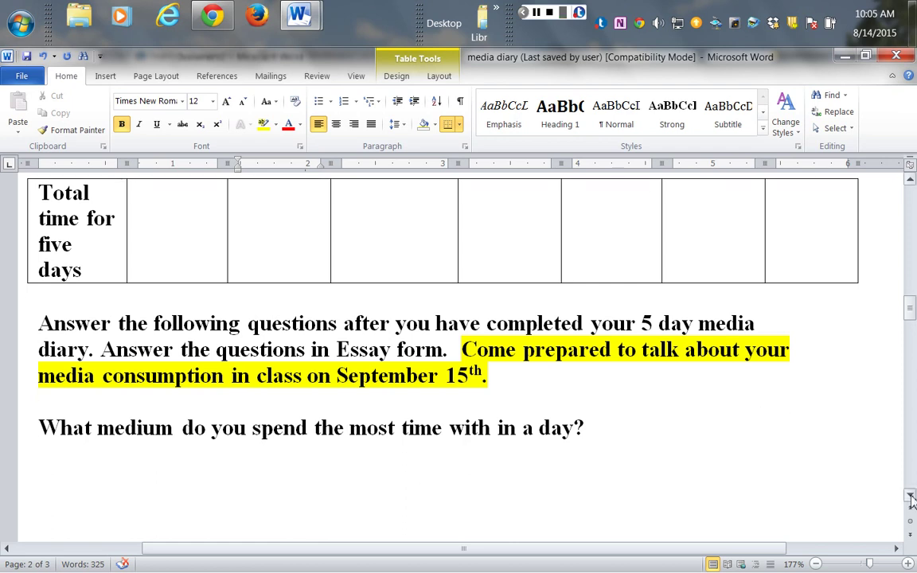
scroll(622, 413, down, 2)
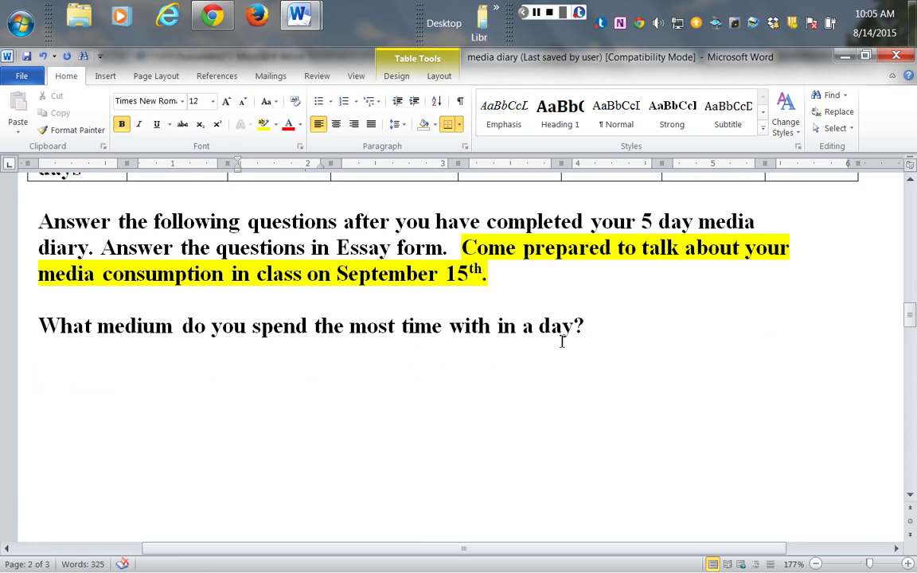
click(911, 495)
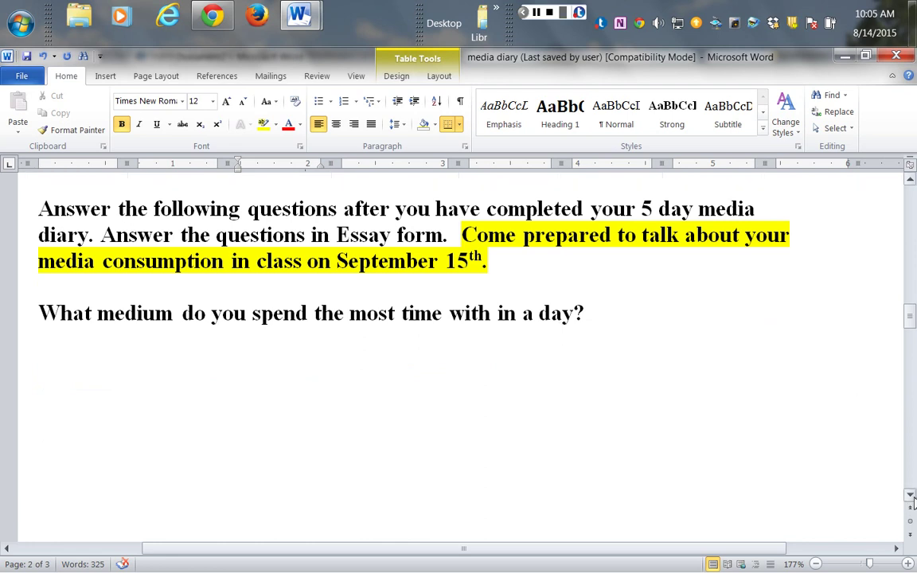
click(911, 497)
scroll(912, 500, down, 5)
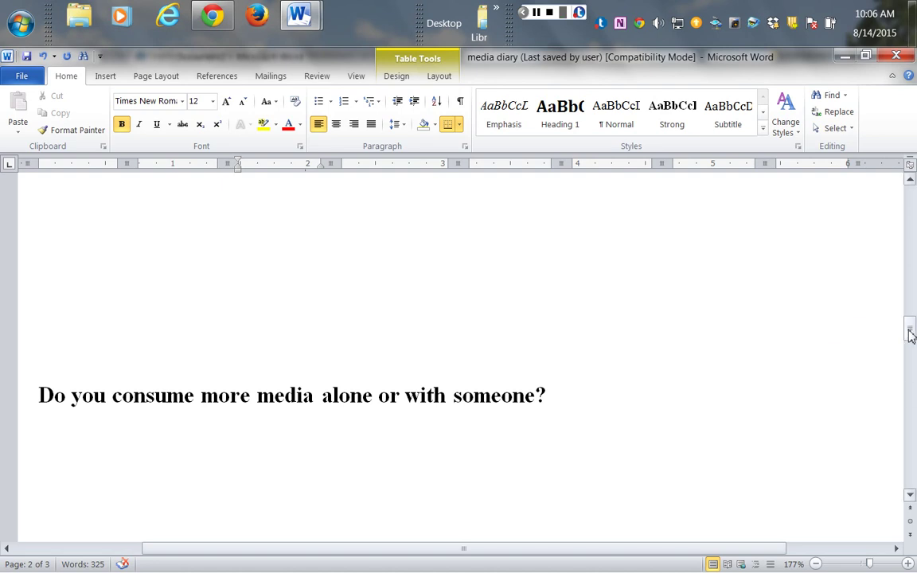
drag(912, 329, 913, 352)
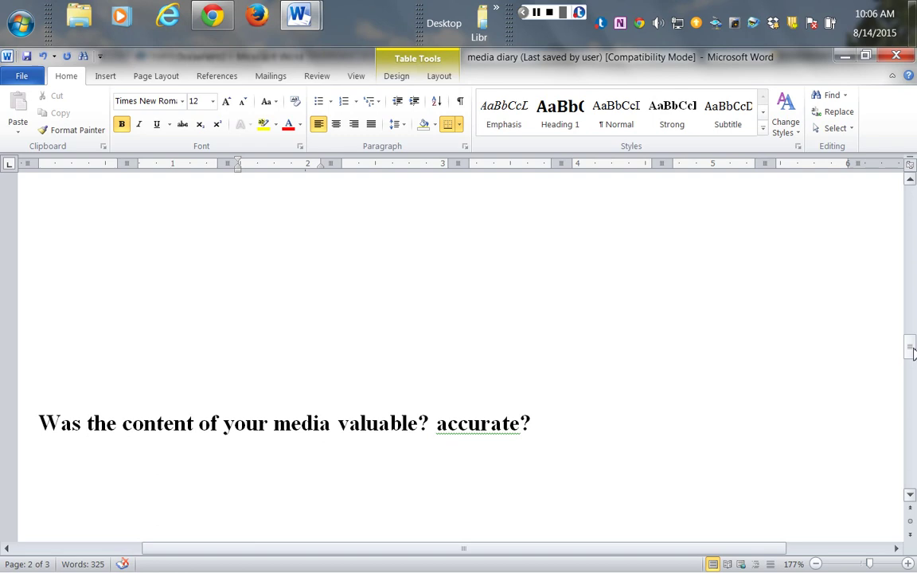
drag(913, 353, 914, 373)
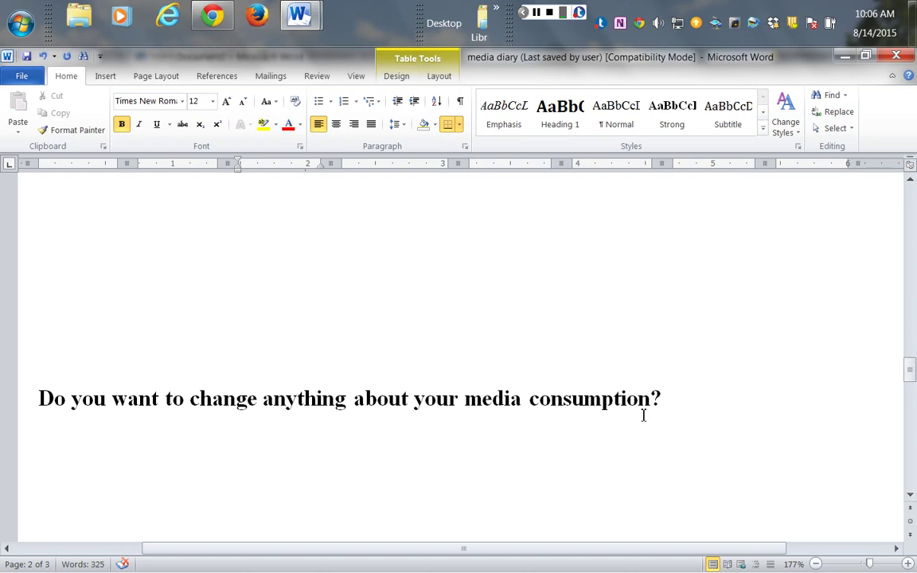
mouse_move(910, 369)
mouse_down()
mouse_move(914, 387)
mouse_move(913, 375)
mouse_up()
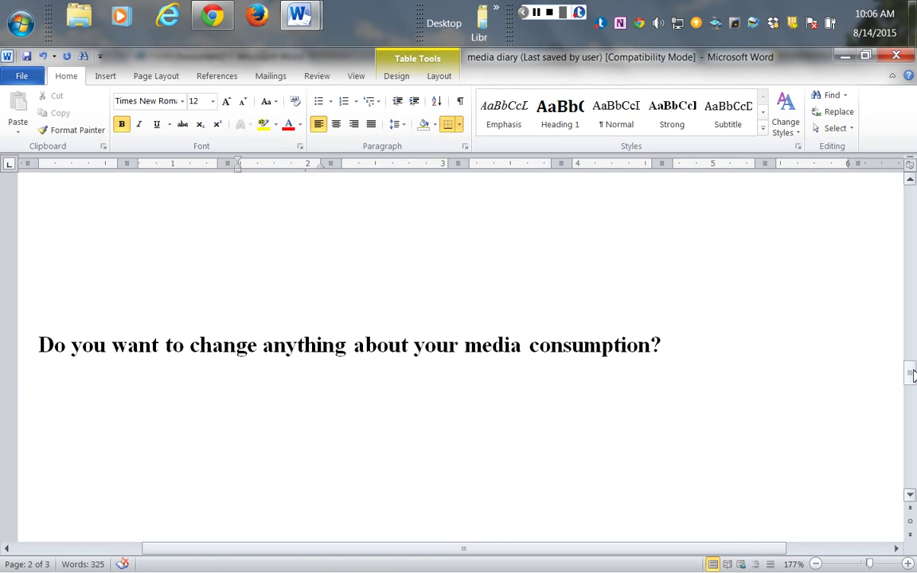
drag(911, 375, 912, 401)
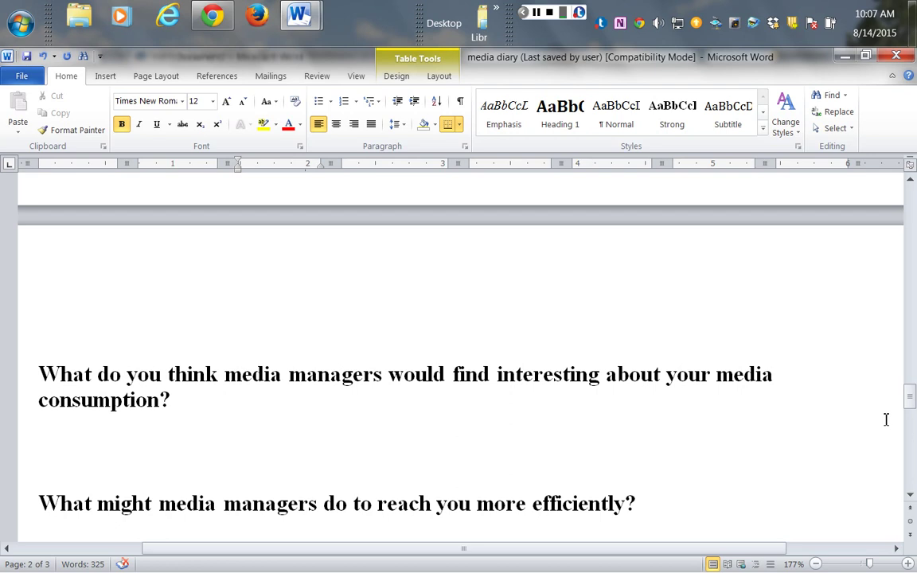
click(910, 499)
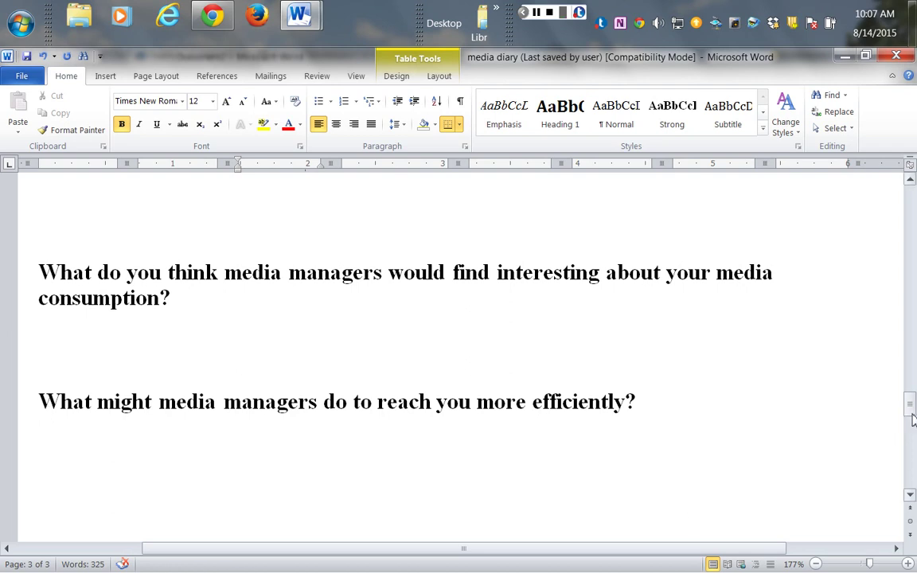
drag(910, 403, 863, 191)
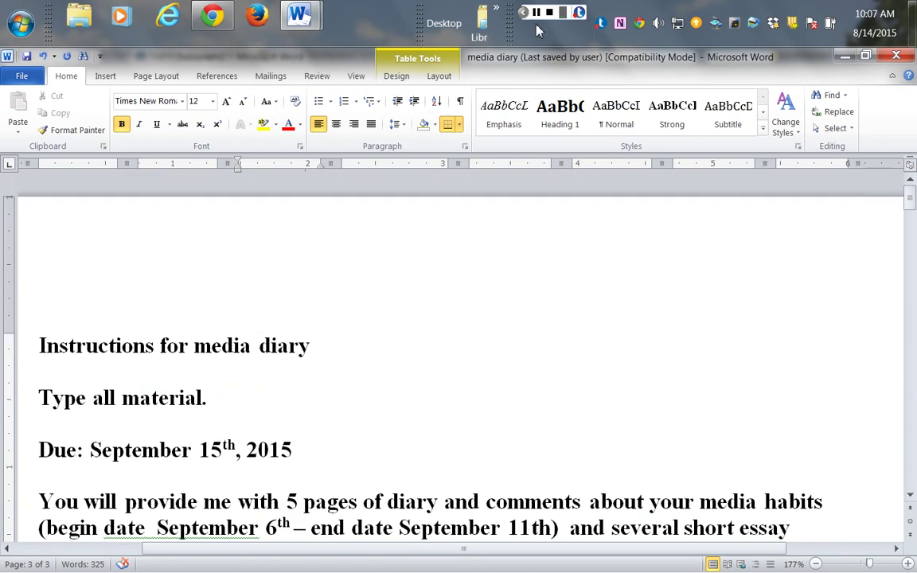